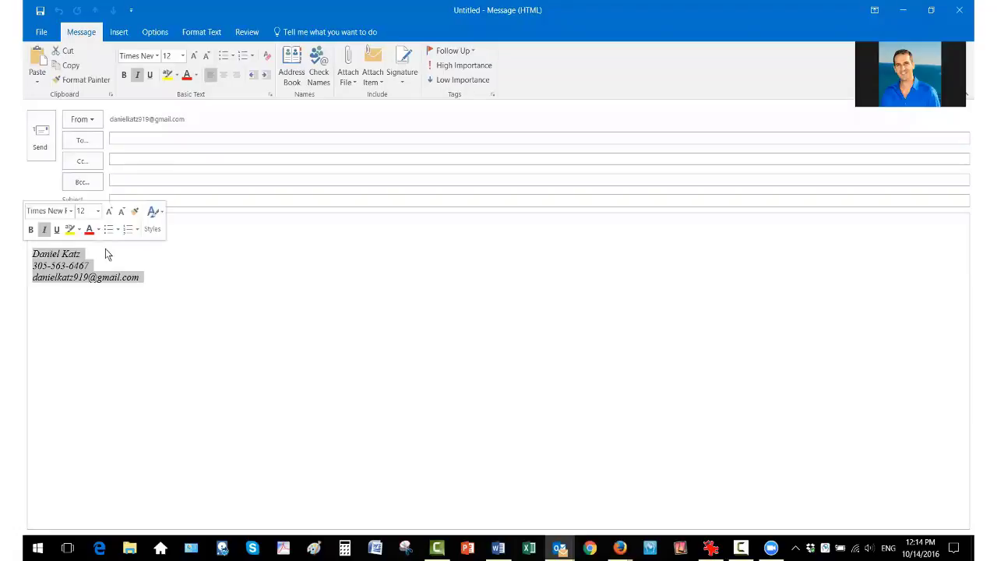
Enter the placeholder text "xlvdlkdkldl" in the message body above the existing signature.
click(225, 251)
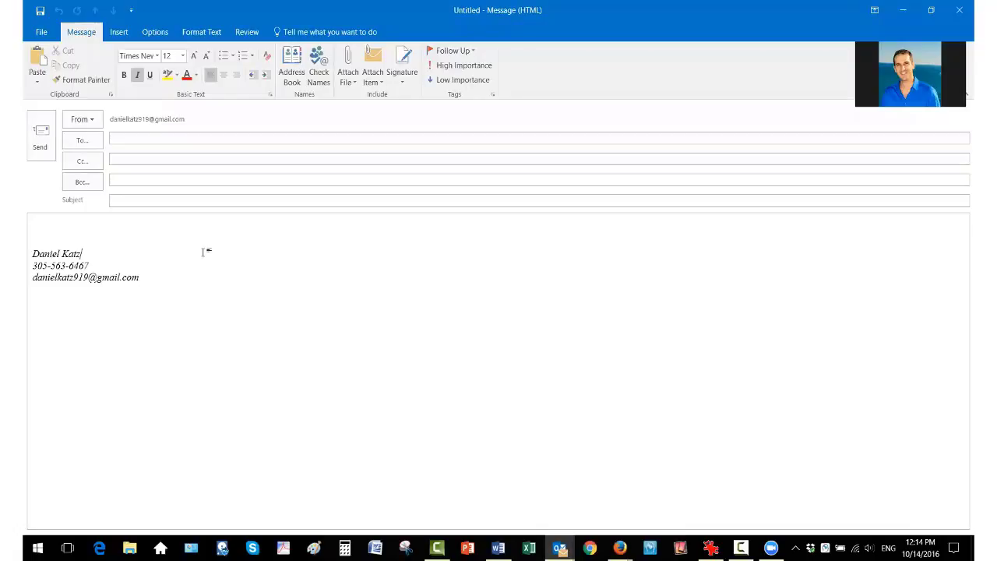
click(128, 221)
text(xlvdlkdkldl)
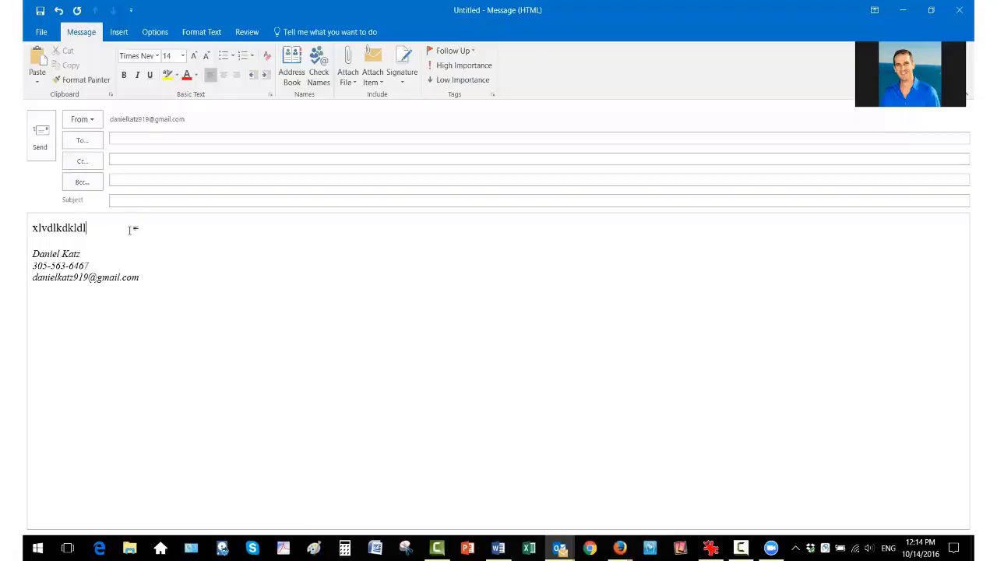
Replace the plain text signature in the new message with the saved REHangout signature.
drag(146, 278, 33, 254)
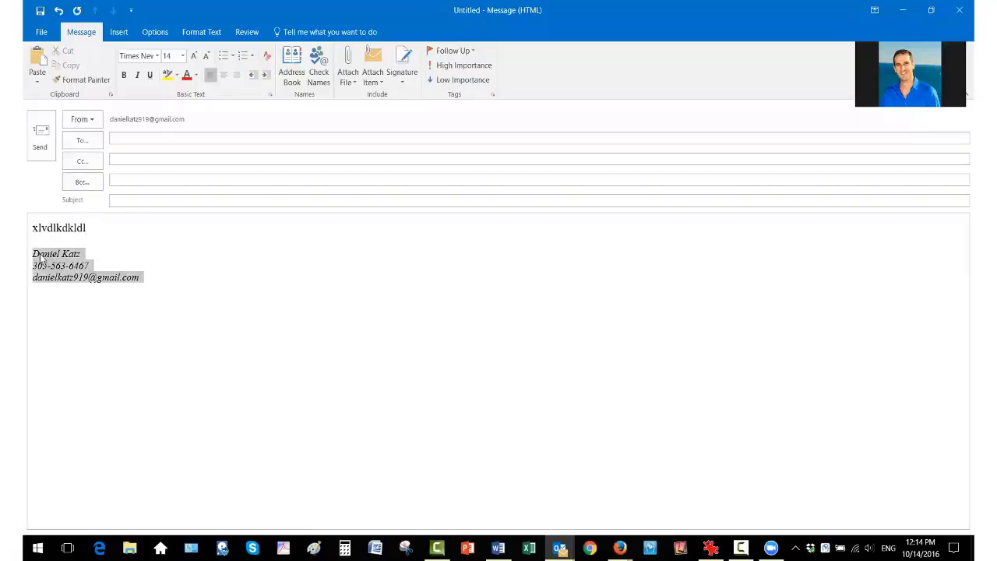
click(222, 269)
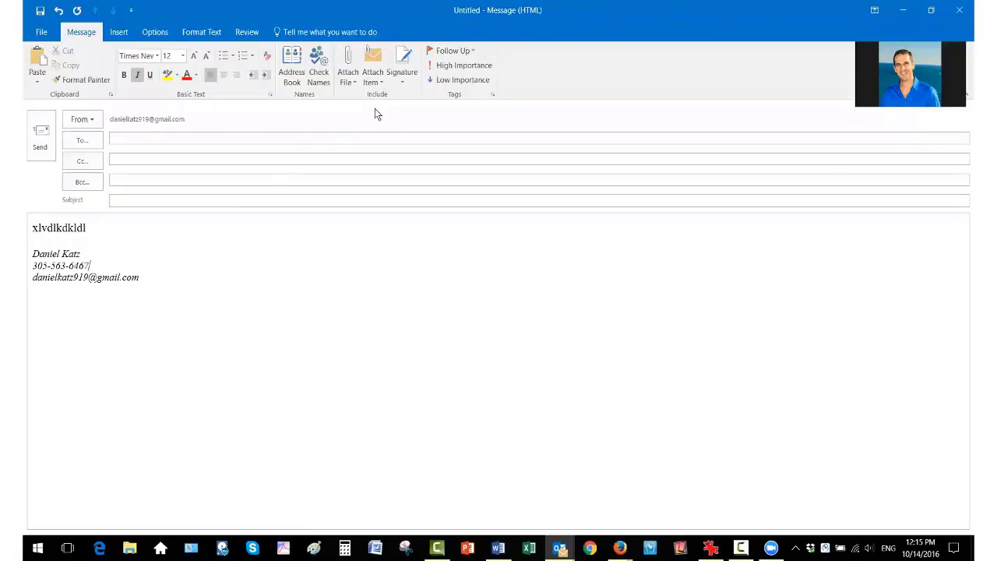
click(401, 71)
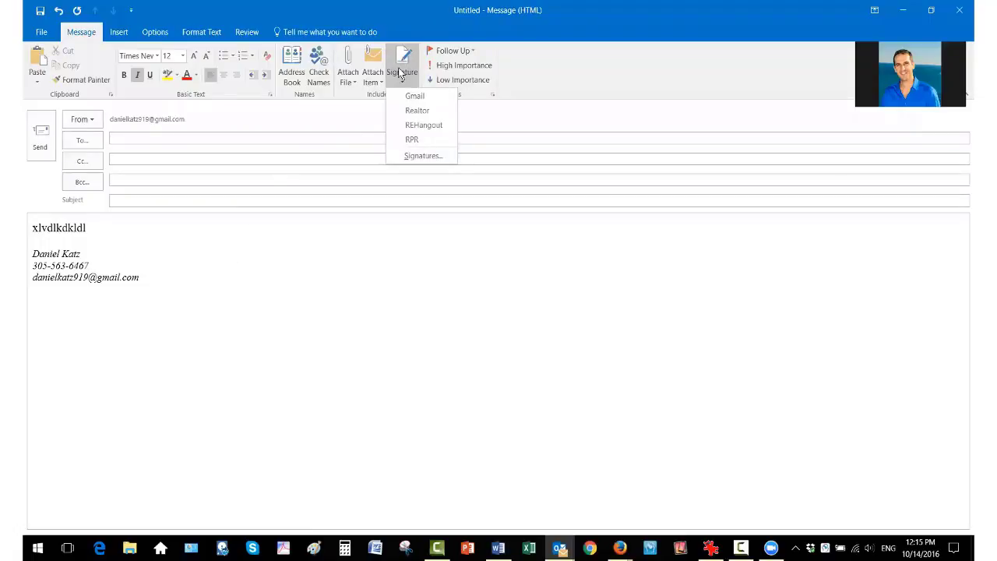
click(405, 127)
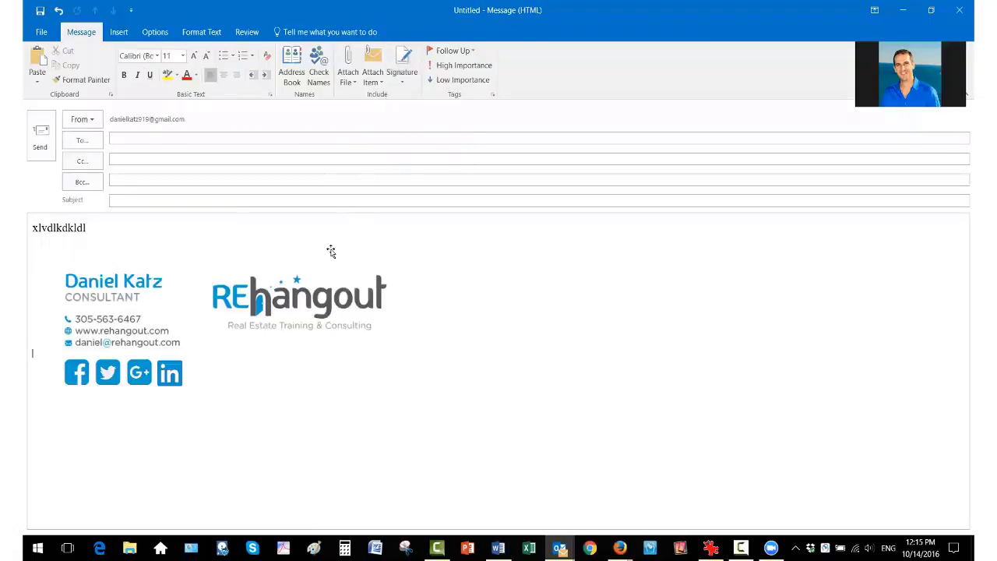
Delete the placeholder text above the REHangout signature in the message body.
click(98, 229)
key(BackSpace)
key(BackSpace)
key(BackSpace)
key(BackSpace)
key(BackSpace)
key(BackSpace)
key(BackSpace)
key(BackSpace)
key(BackSpace)
key(BackSpace)
key(BackSpace)
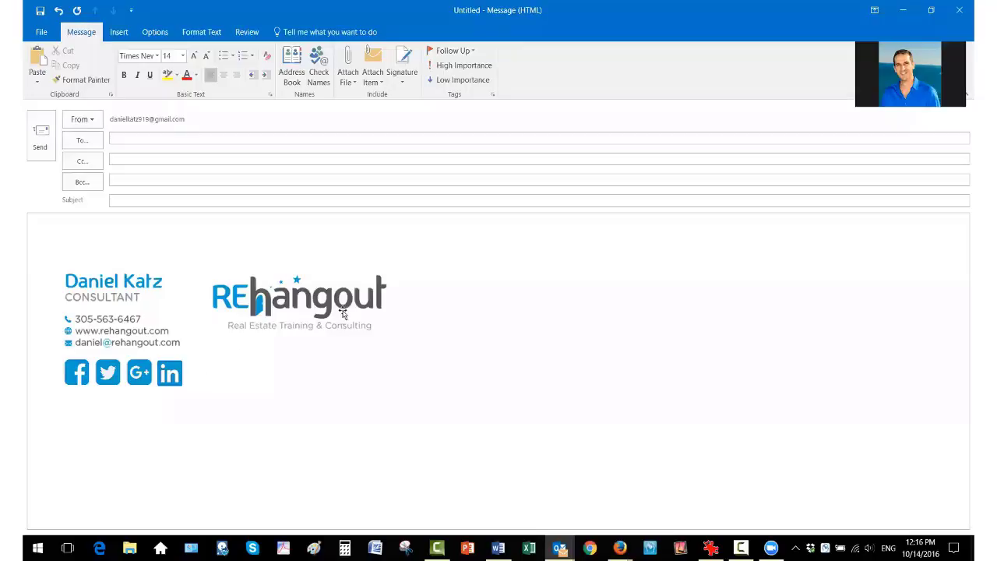
Close the untitled message without saving it and exit Outlook.
click(959, 11)
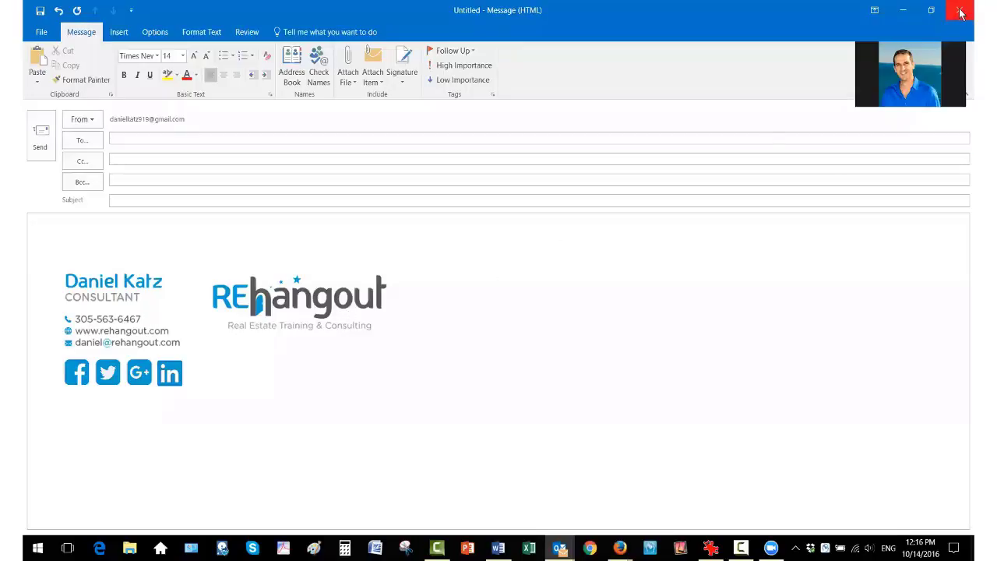
click(514, 312)
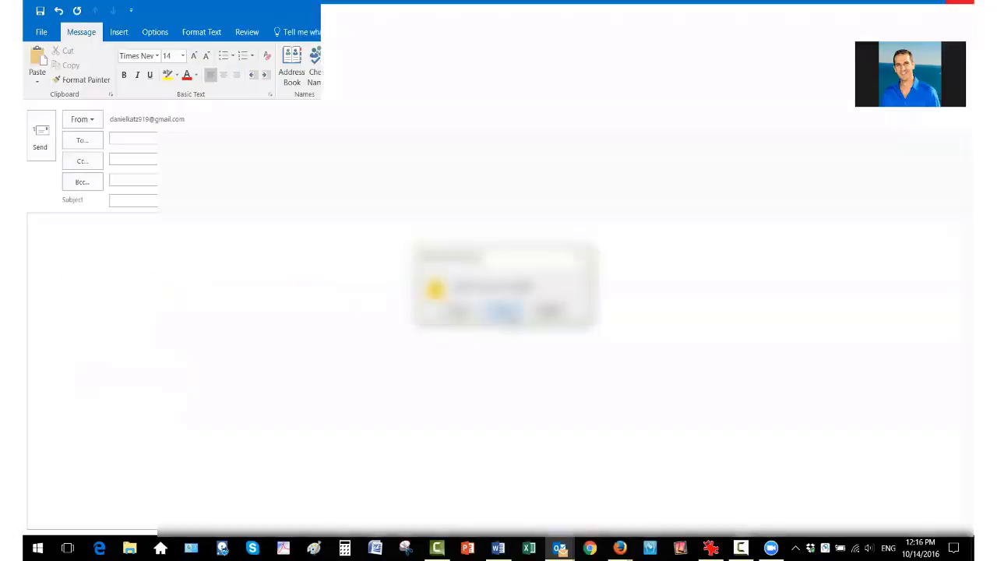
click(960, 11)
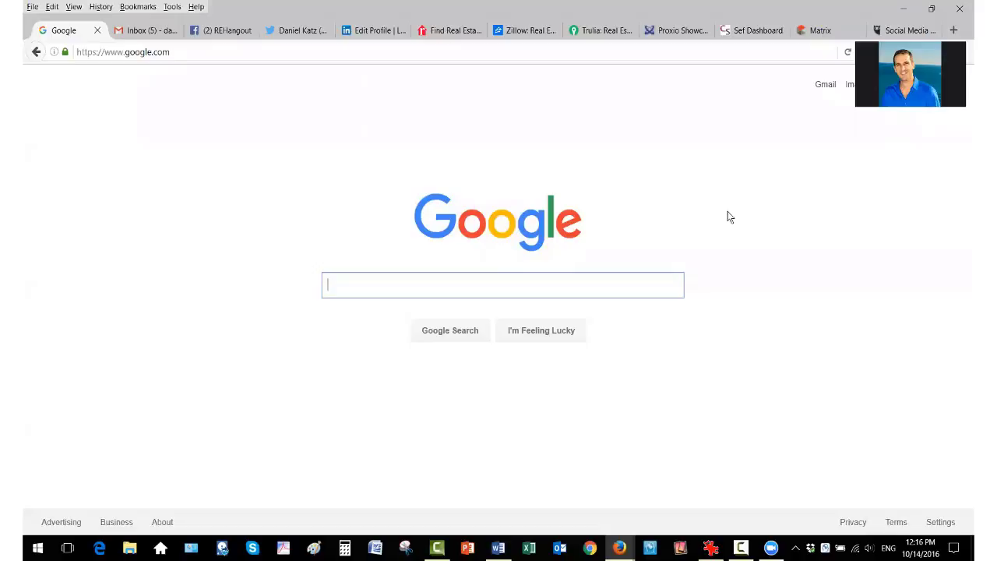
Switch to the Gmail inbox in the browser, select all messages and move them to the Temporary label.
click(153, 33)
click(183, 127)
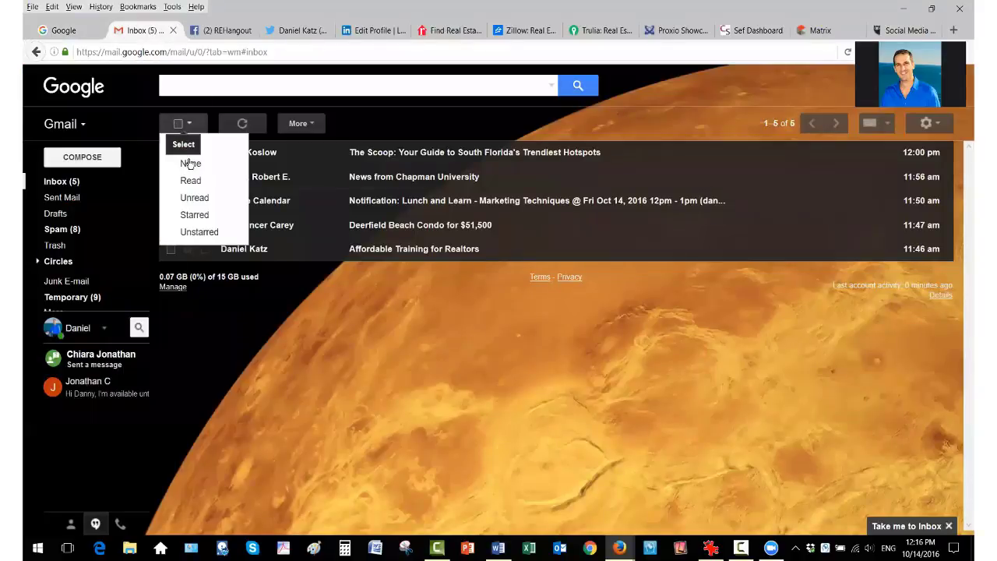
click(180, 124)
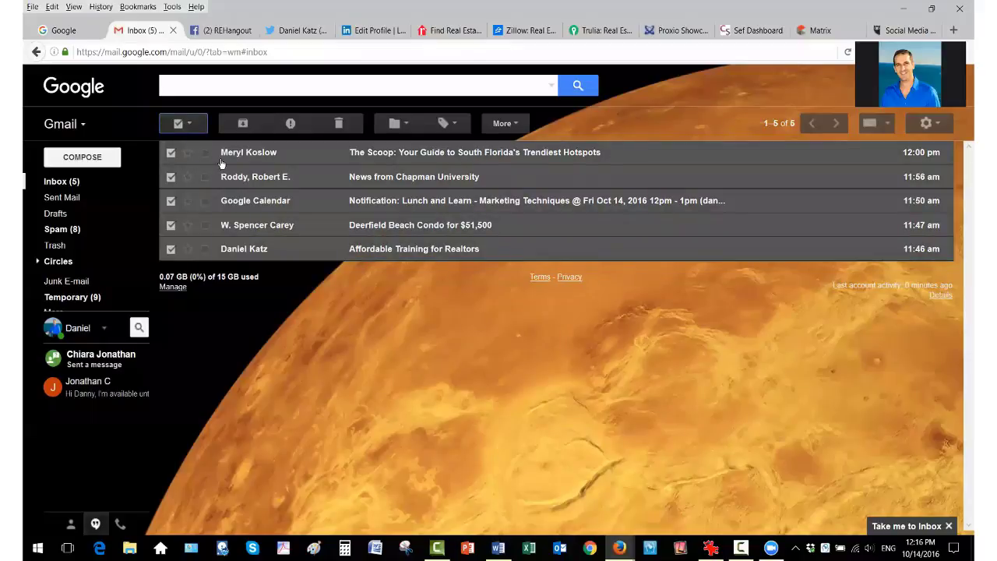
drag(221, 176, 92, 298)
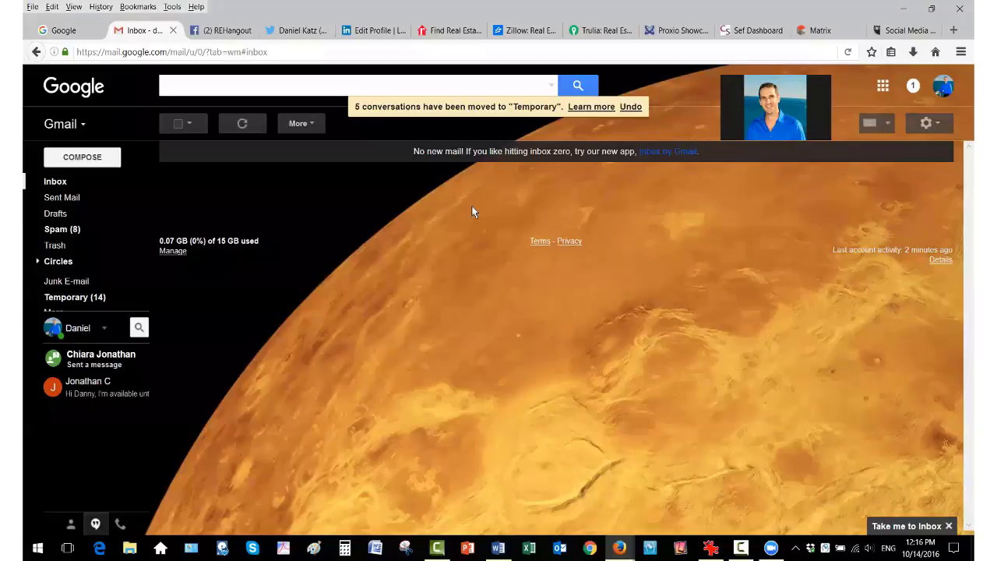
Open the general Gmail settings at the Signature section.
click(932, 124)
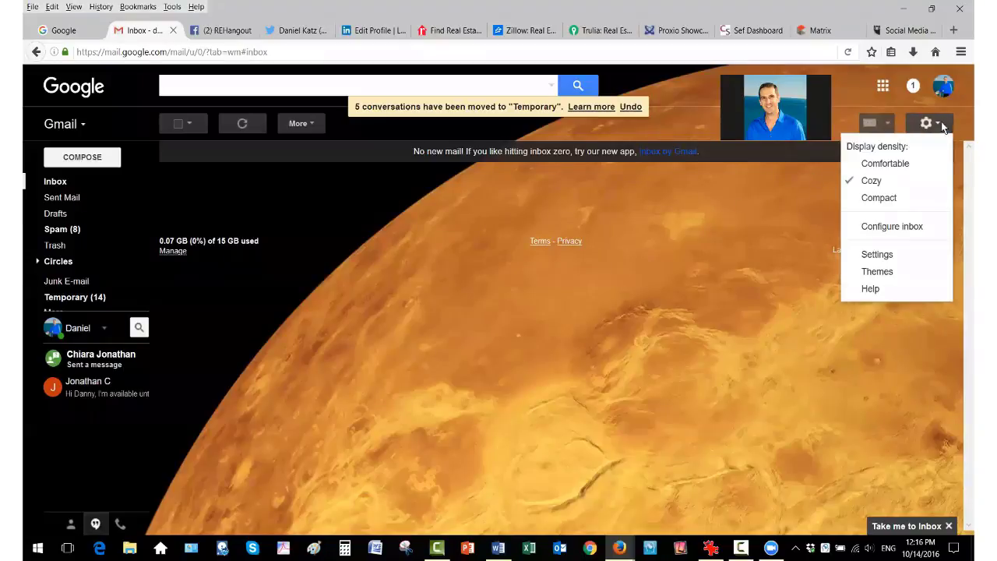
click(896, 257)
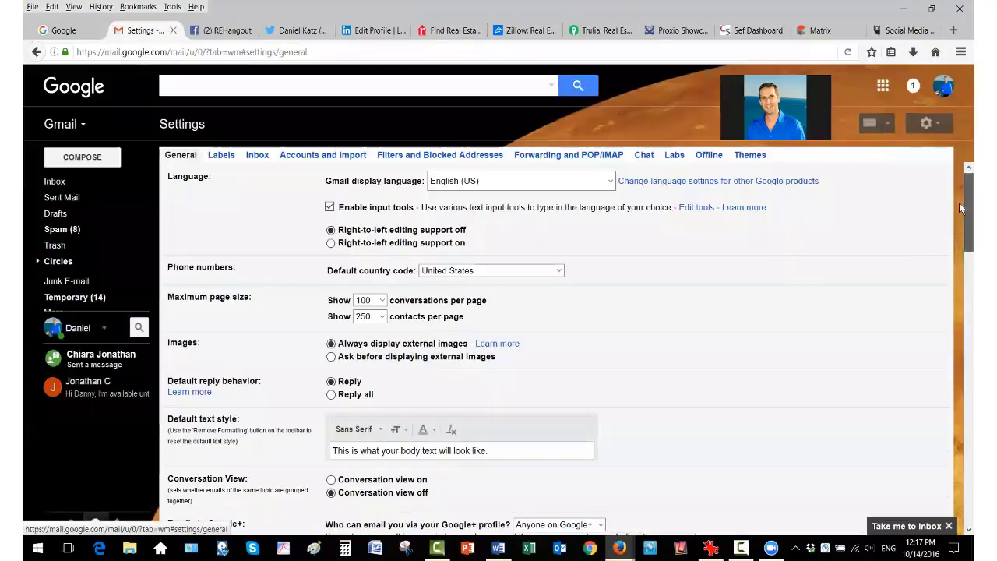
drag(959, 203, 961, 376)
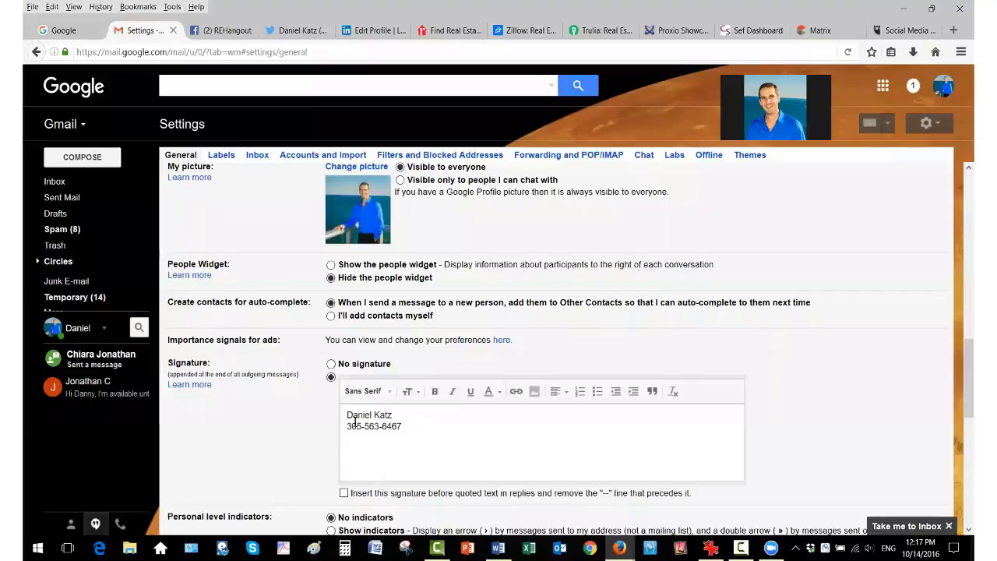
click(413, 428)
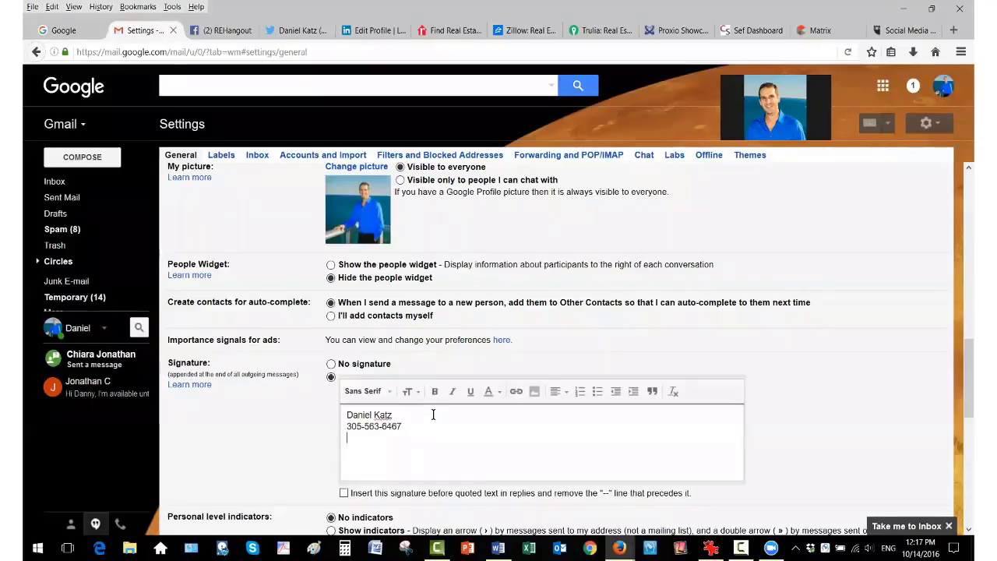
text(www.)
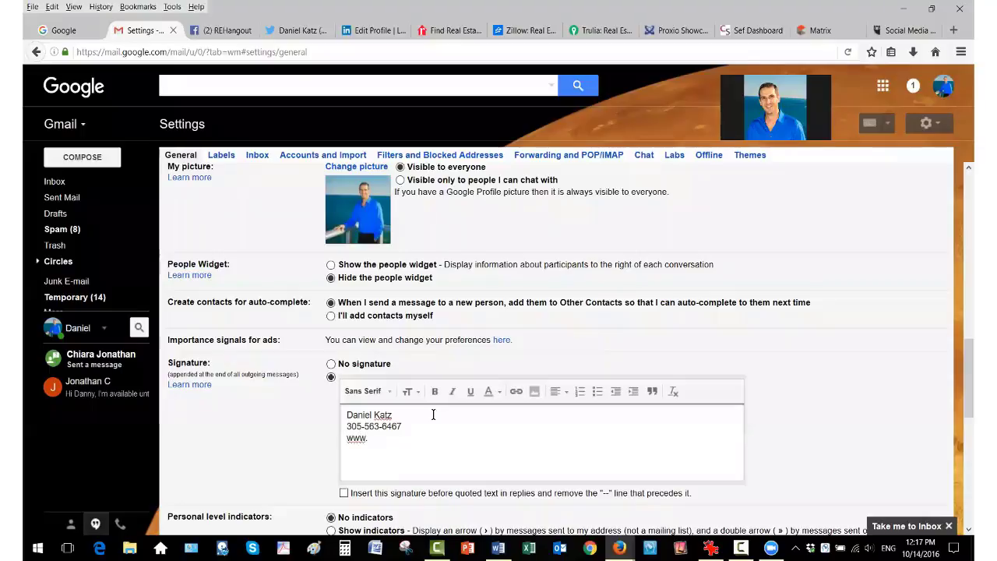
text(rehangout.com)
drag(428, 442, 347, 441)
click(518, 394)
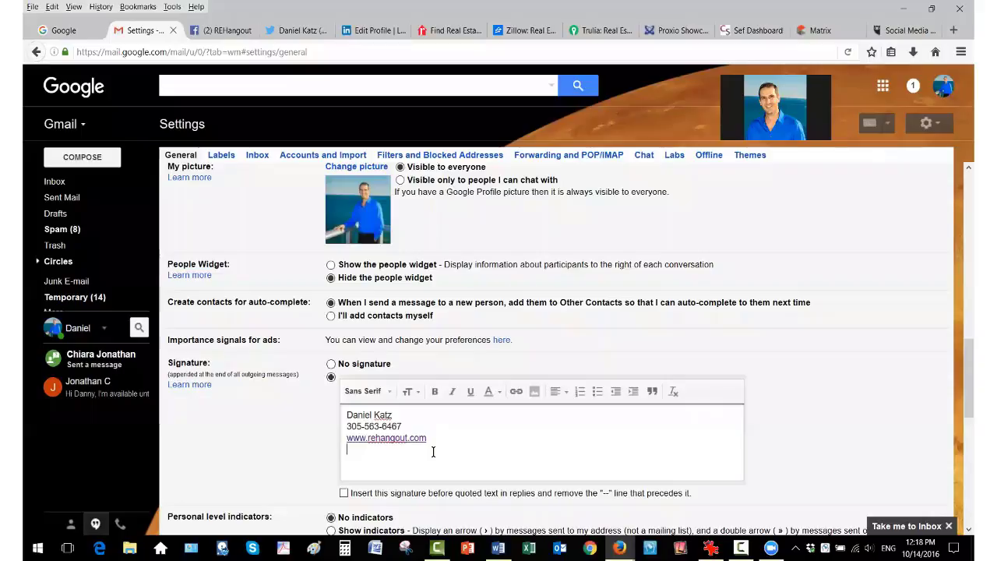
Add a line with the spaced abbreviations FB, TW and IN below the website link in the signature.
text(FB)
text(T)
text(W)
text( Li)
key(Right)
key(Right)
key(Right)
key(Delete)
key(Delete)
text(IN)
Copy the web address of the REHangout Facebook page.
click(235, 34)
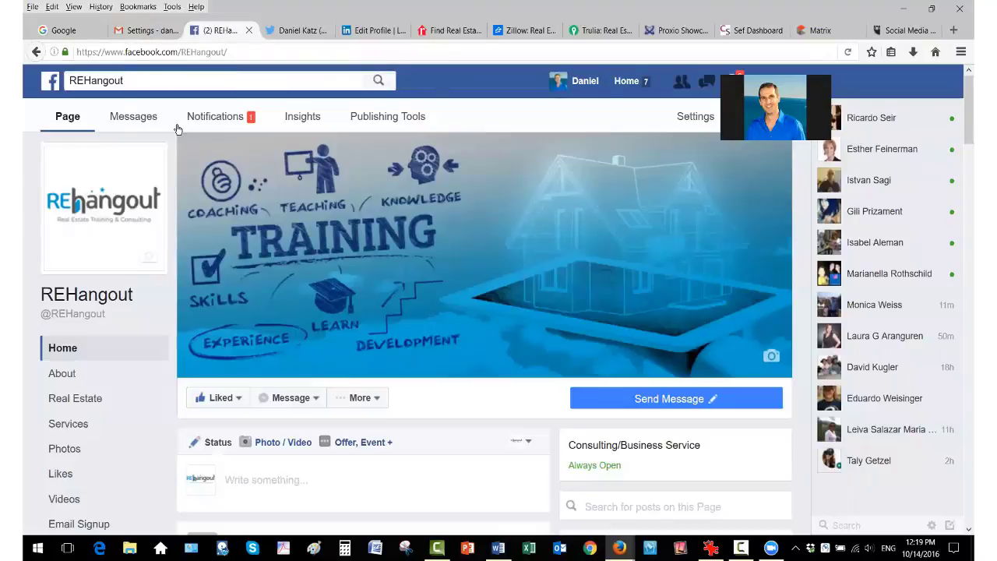
drag(238, 53, 76, 53)
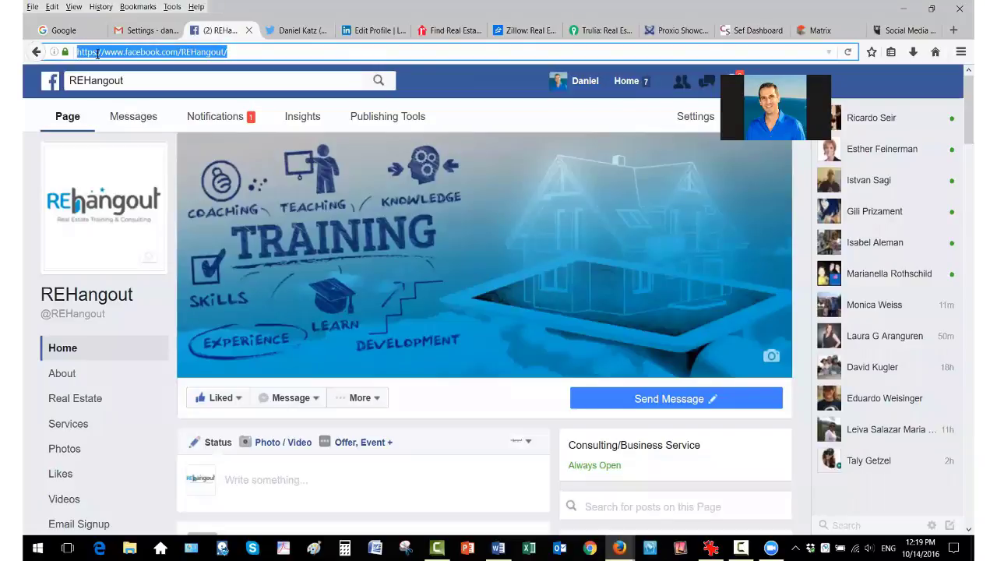
right_click(102, 53)
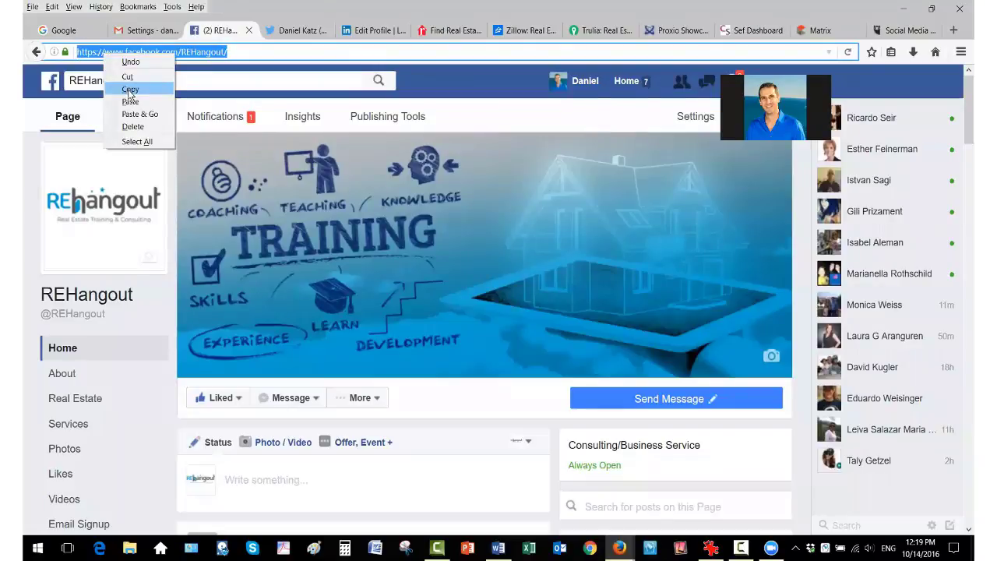
click(129, 91)
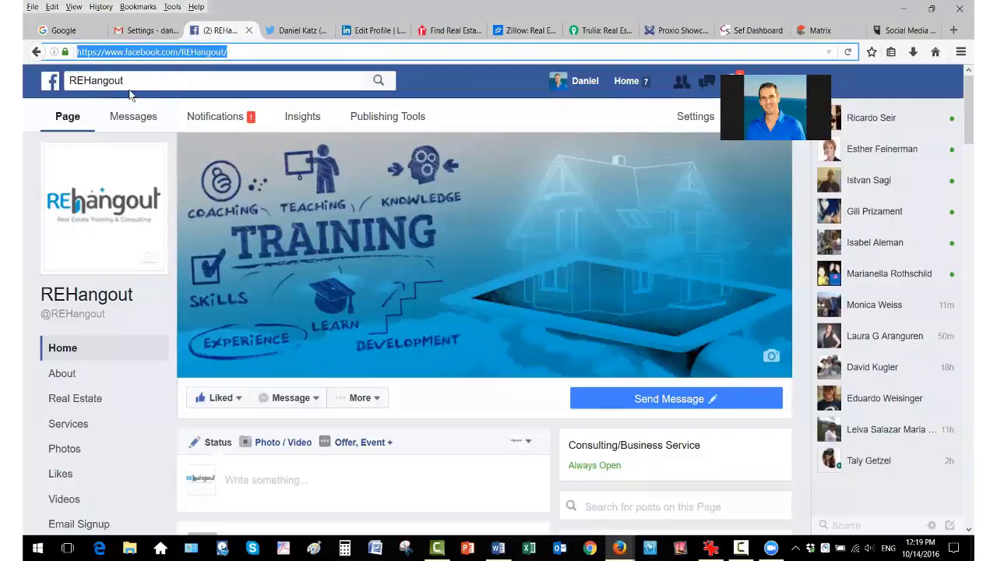
click(140, 35)
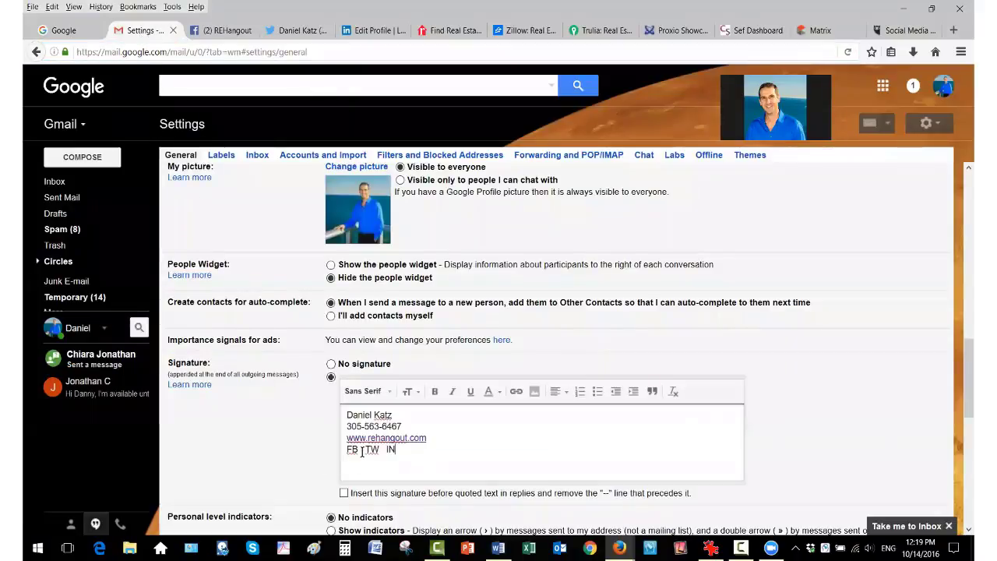
drag(360, 450, 348, 452)
click(516, 391)
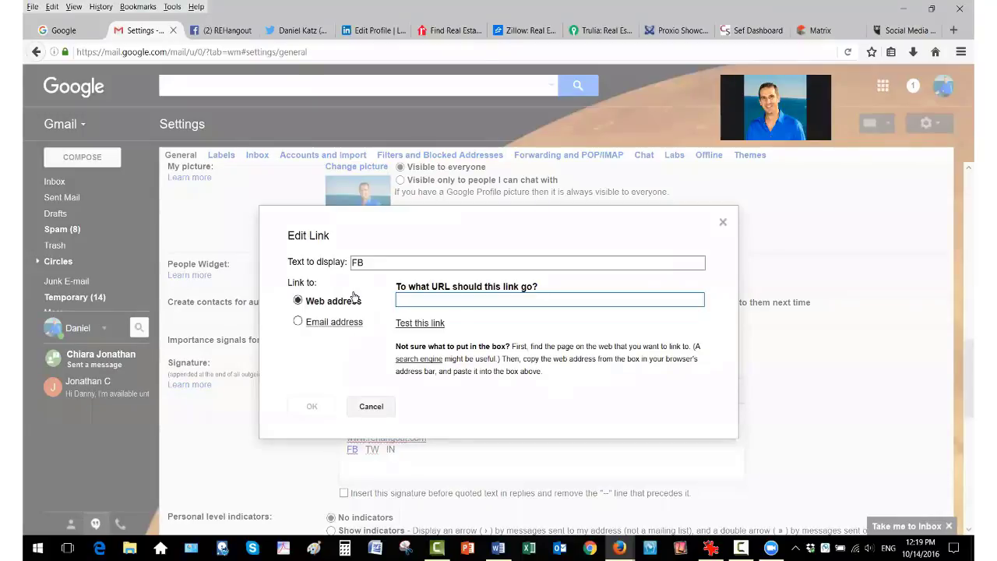
right_click(406, 299)
click(439, 350)
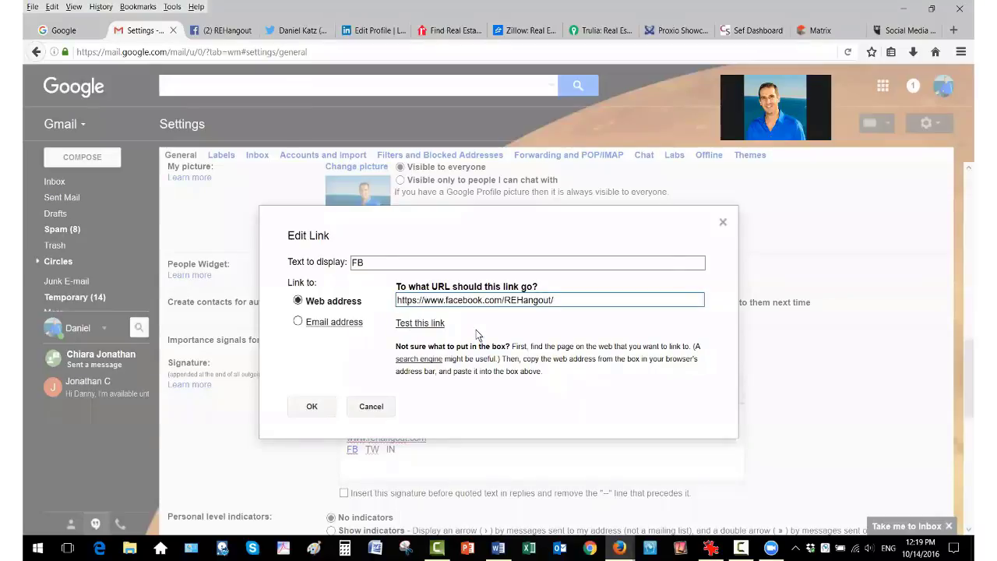
click(312, 406)
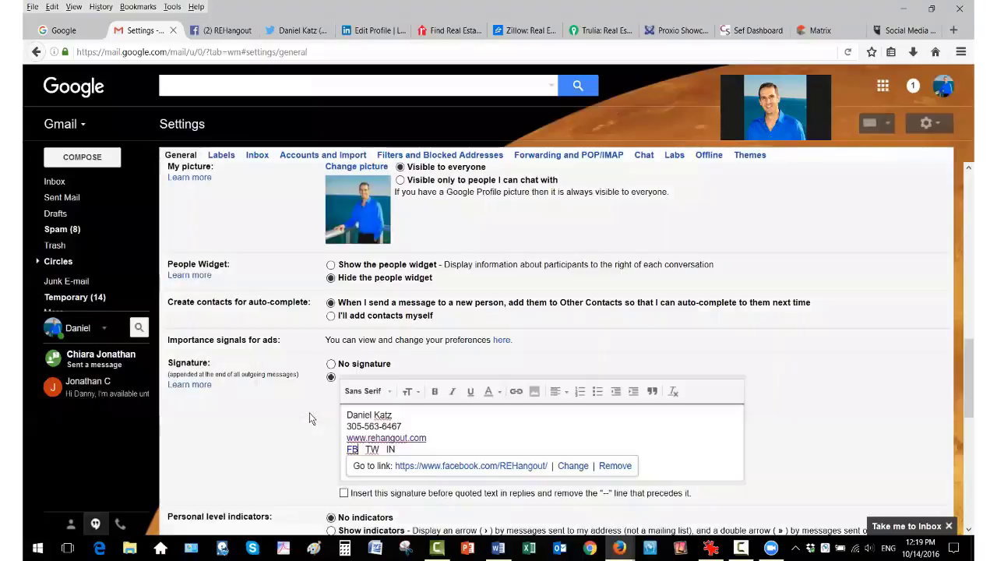
Select the TW text in the signature and copy the web address of the REHangout Twitter page.
click(381, 450)
drag(379, 449, 364, 450)
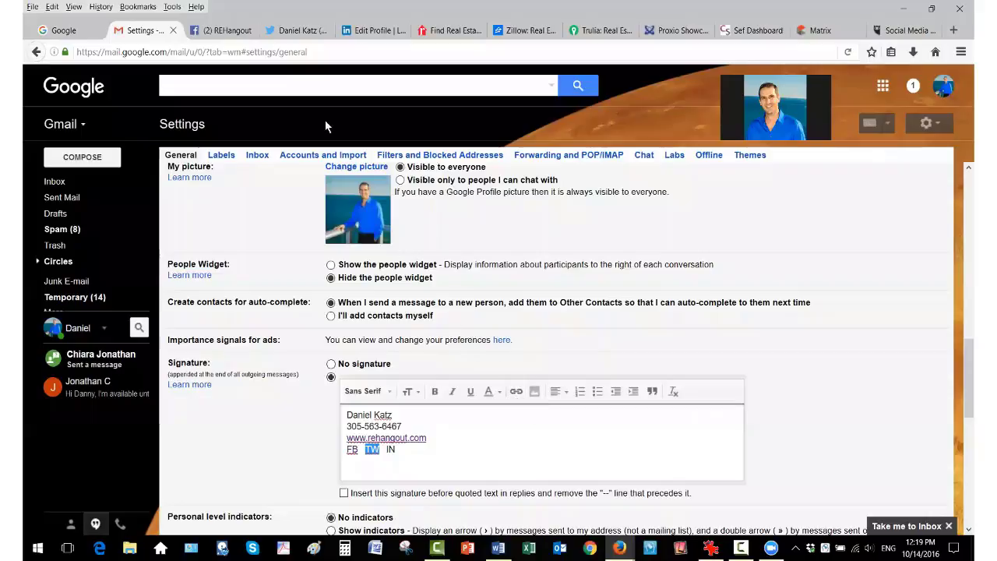
click(295, 32)
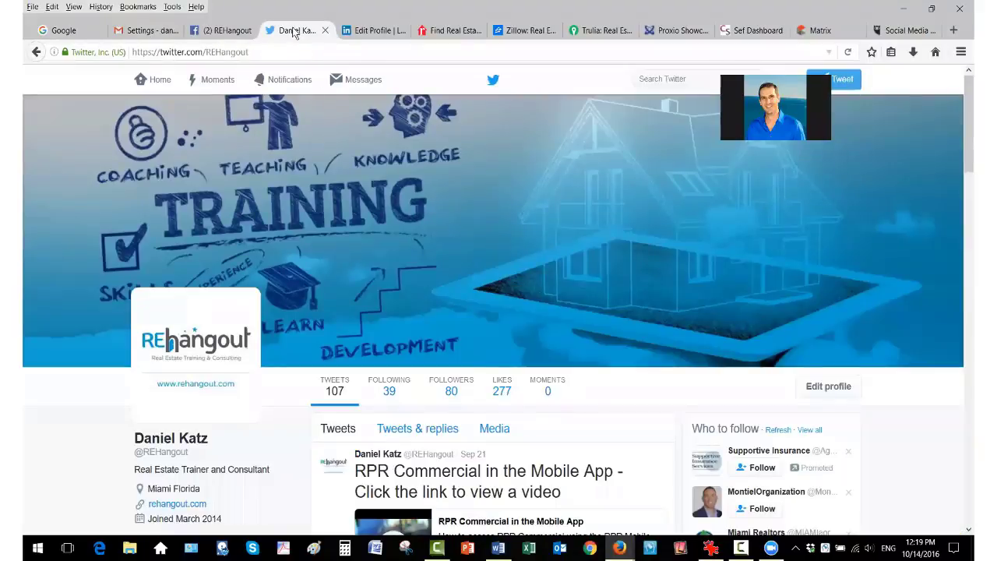
drag(253, 51, 125, 52)
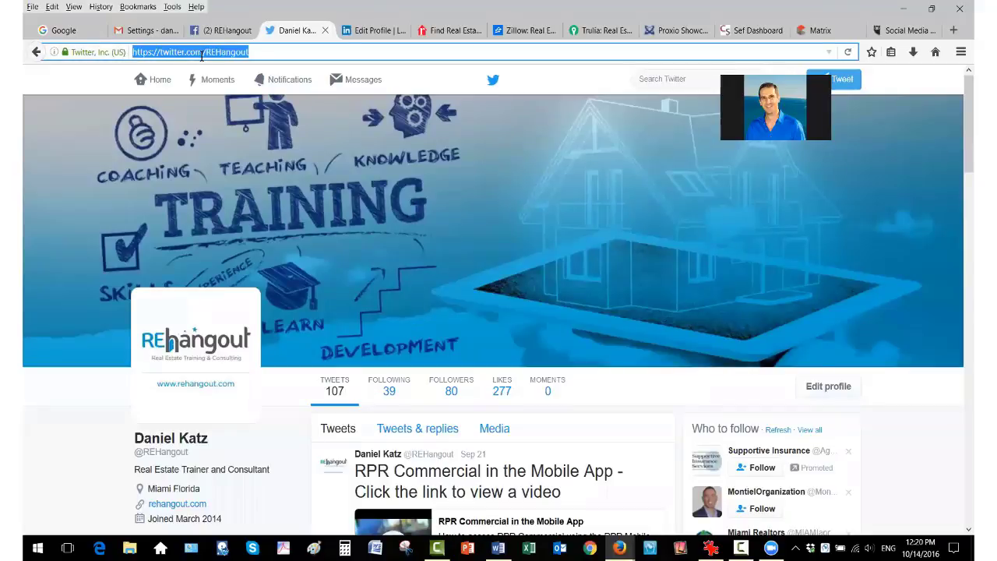
right_click(201, 55)
click(225, 88)
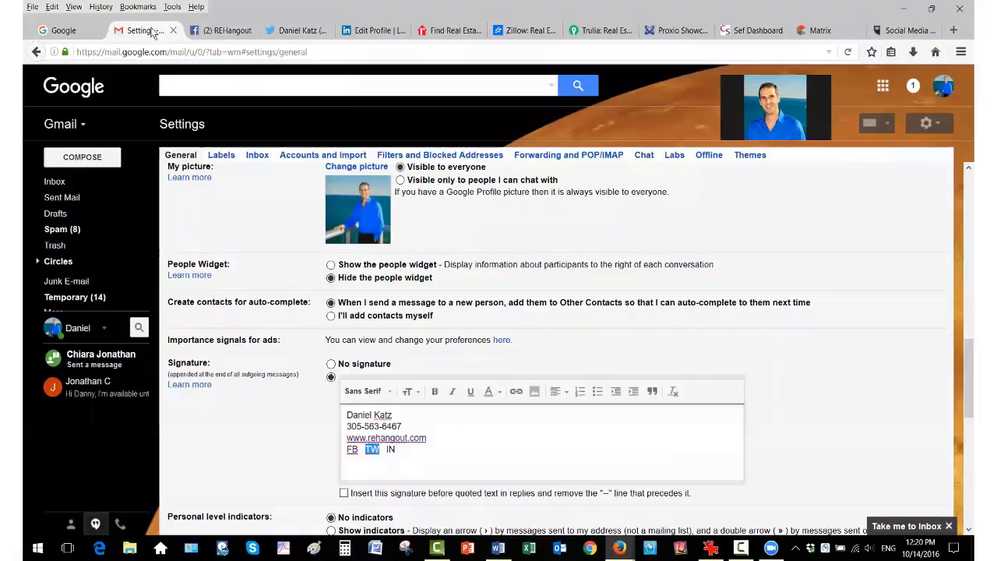
click(152, 32)
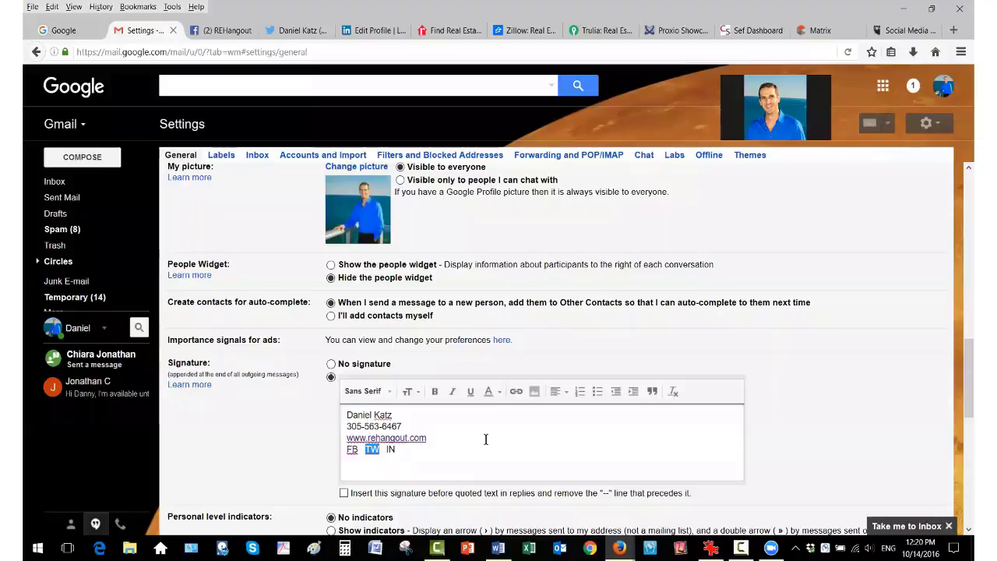
click(517, 392)
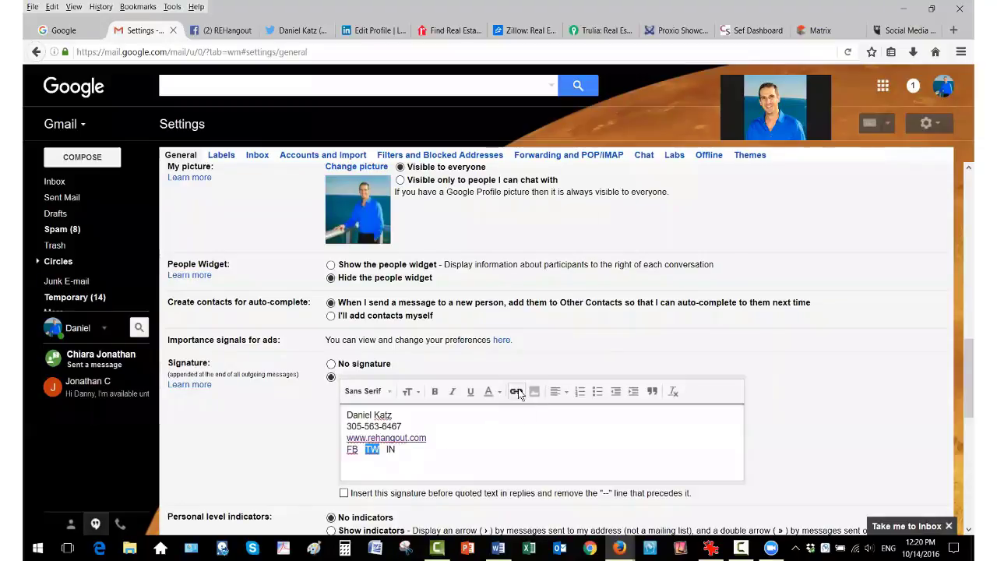
right_click(445, 298)
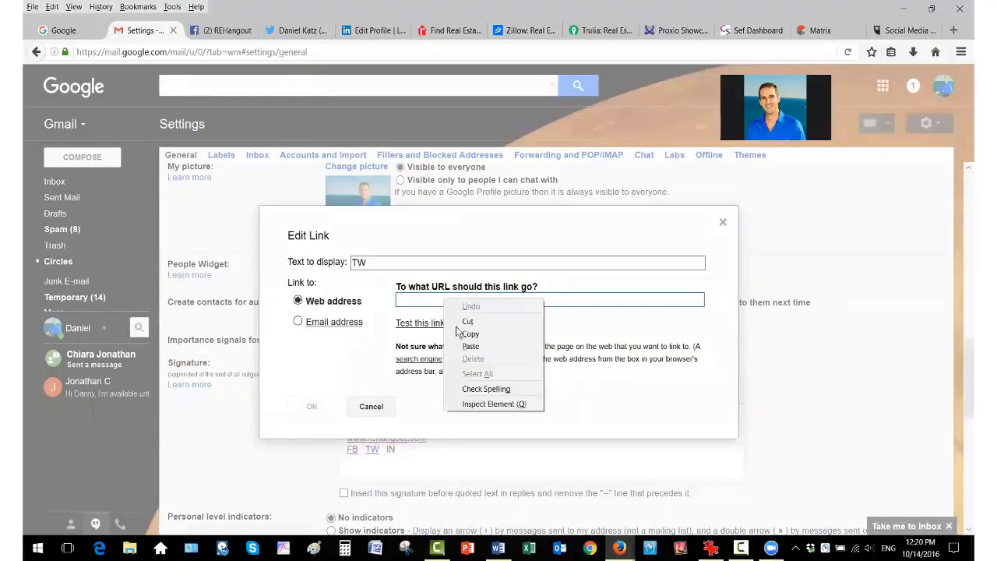
click(467, 346)
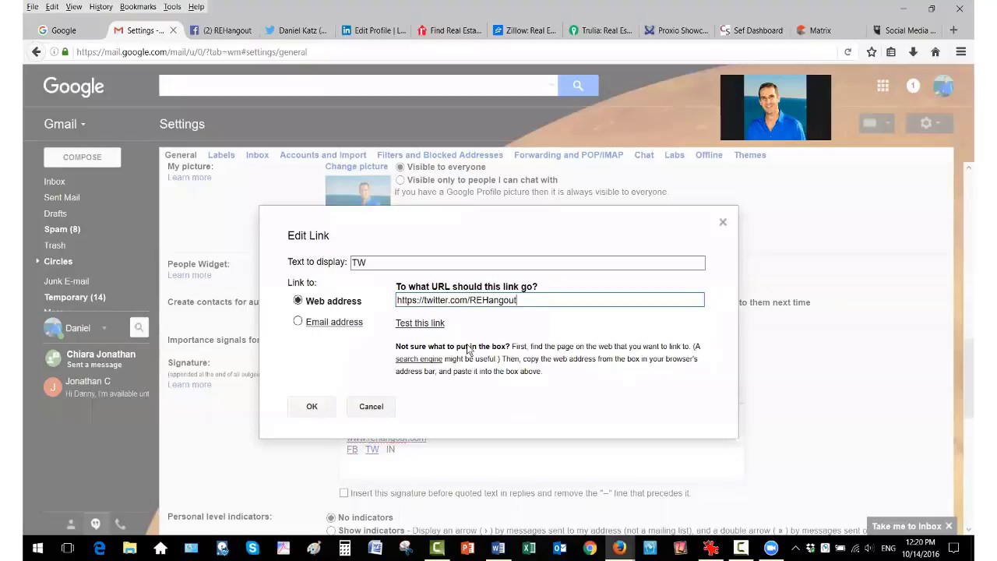
click(312, 406)
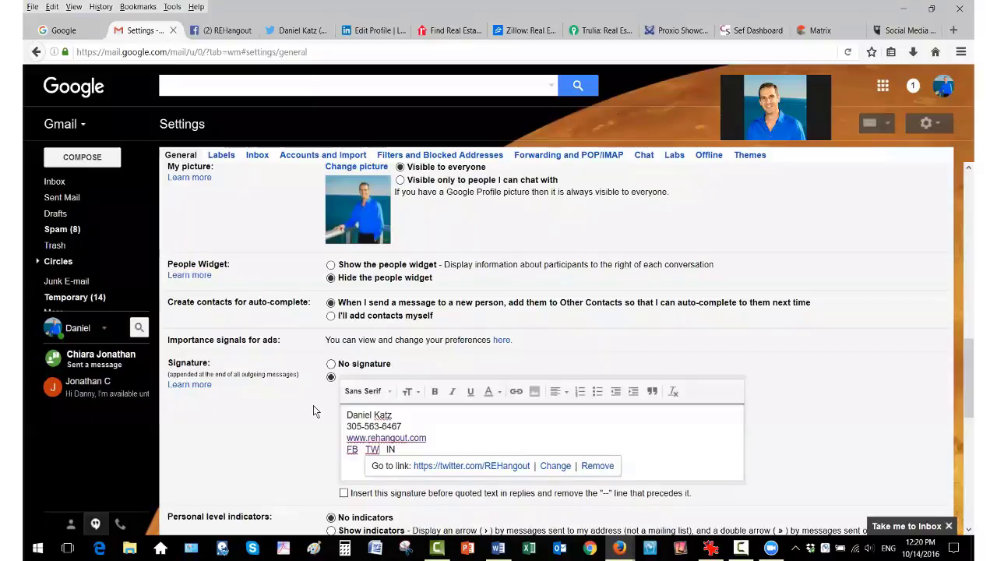
click(394, 450)
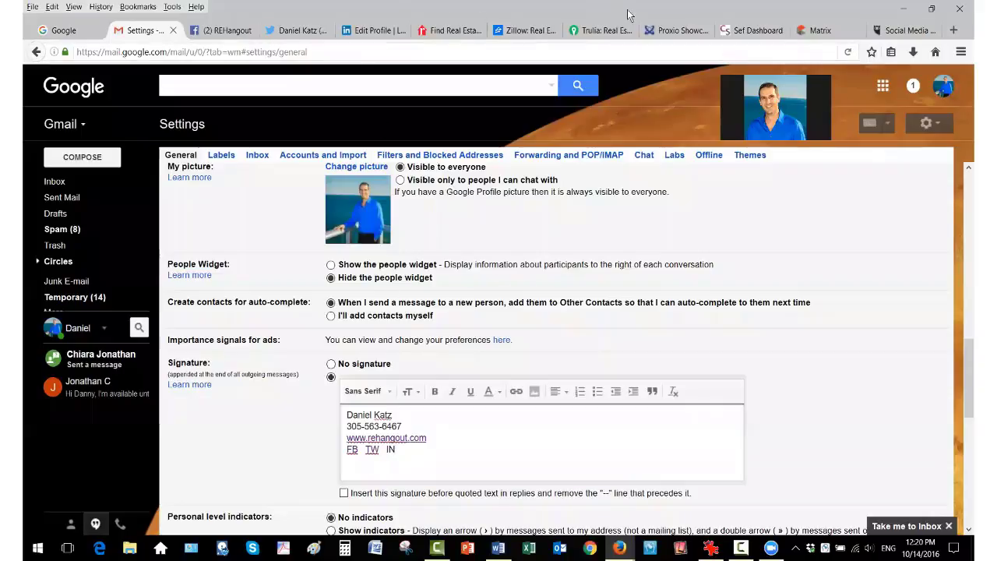
Copy the web address of the LinkedIn profile page.
click(364, 37)
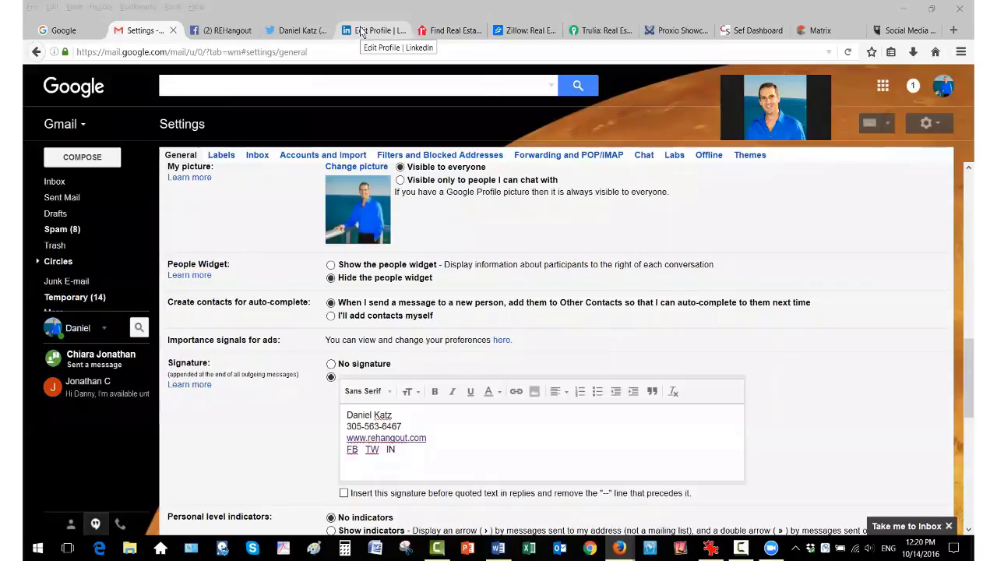
click(362, 31)
drag(265, 51, 75, 51)
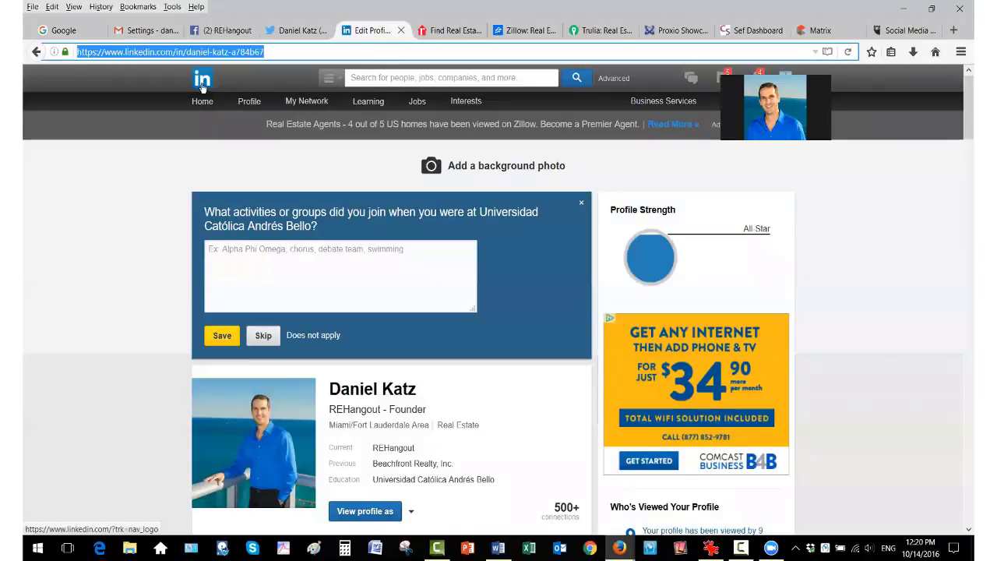
right_click(210, 51)
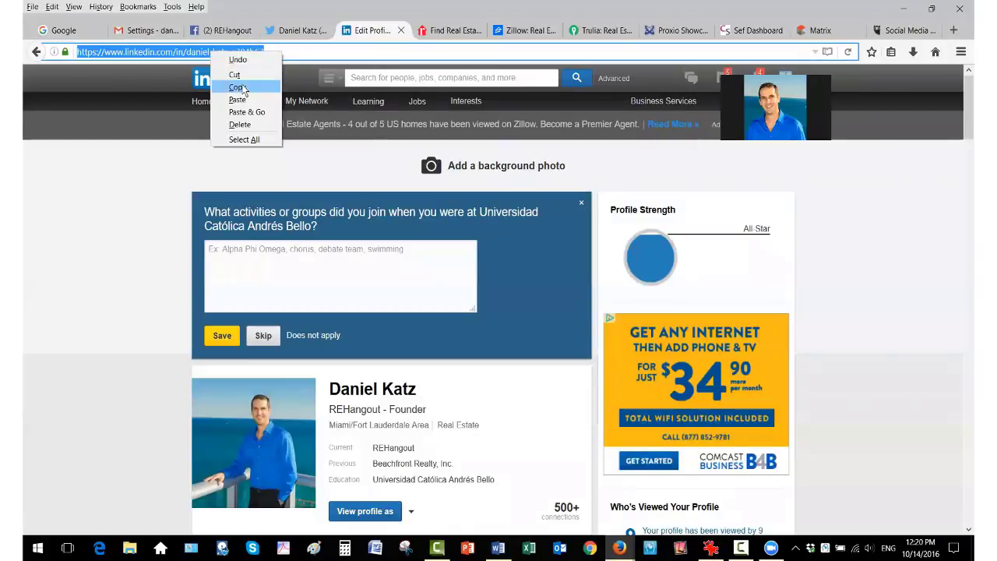
click(234, 85)
Link the IN text in the Gmail signature to the copied LinkedIn profile address.
click(167, 31)
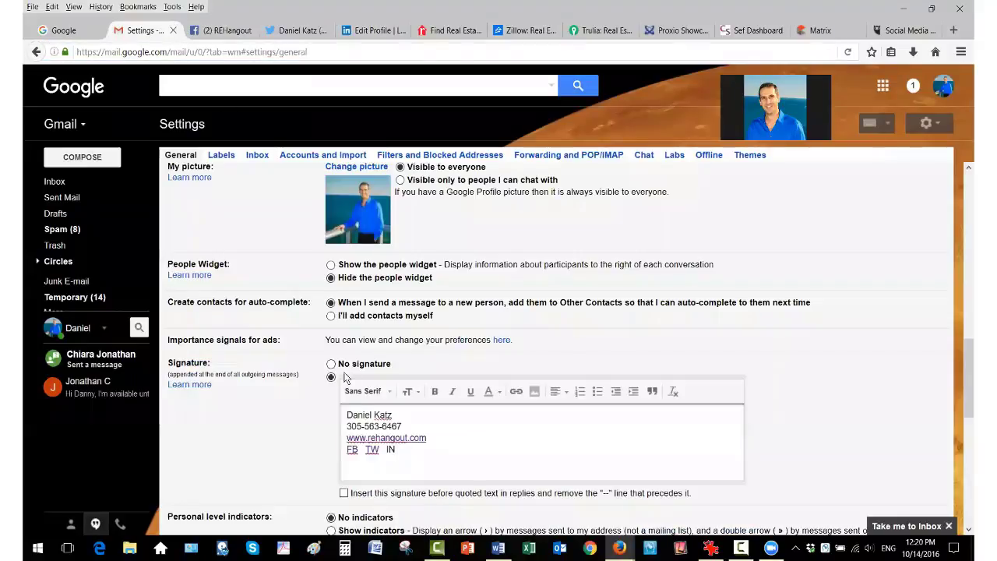
drag(396, 450, 385, 449)
click(516, 391)
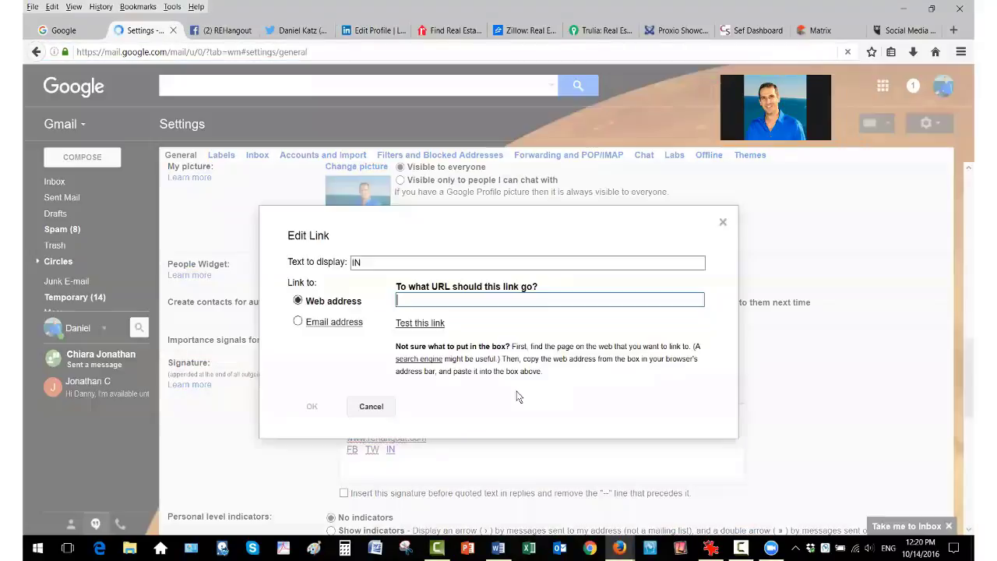
right_click(468, 299)
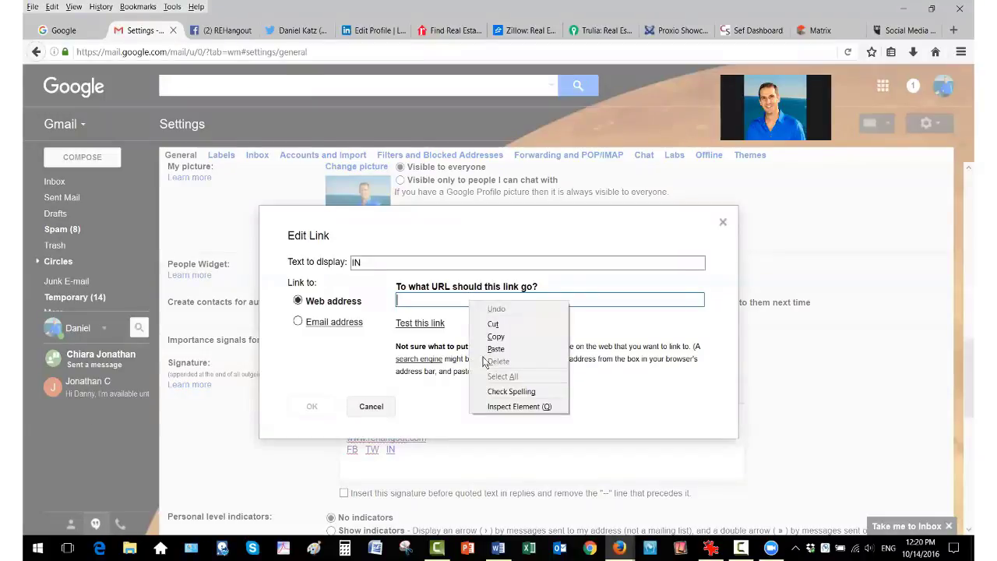
click(491, 359)
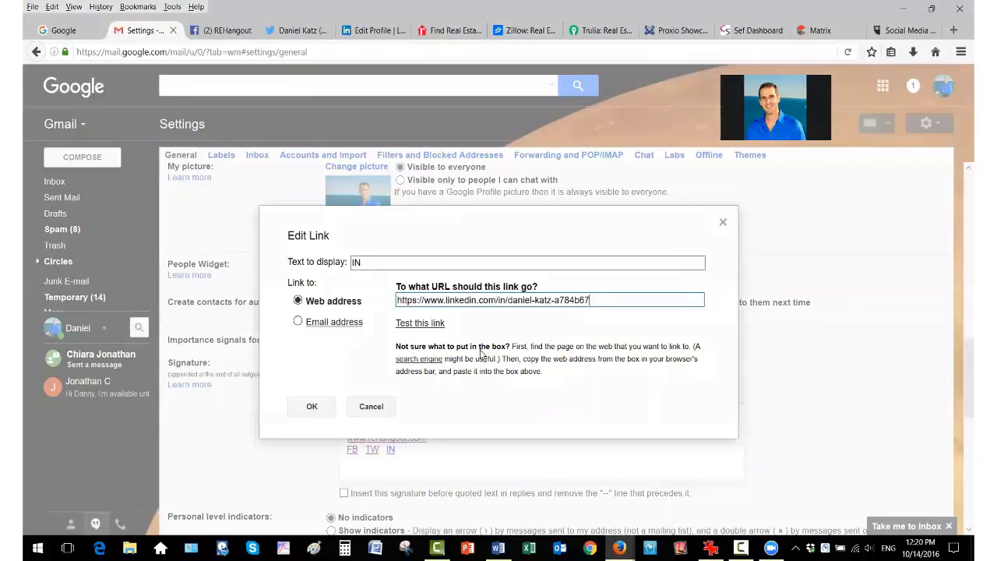
click(312, 407)
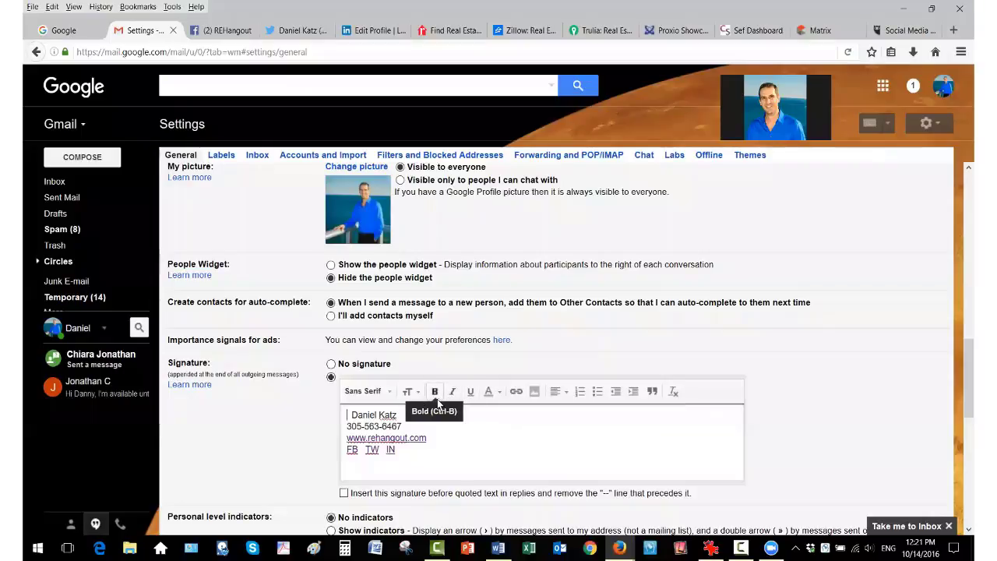
Insert the portrait photo from My Drive in front of the name in the signature and set its size to Small.
click(533, 393)
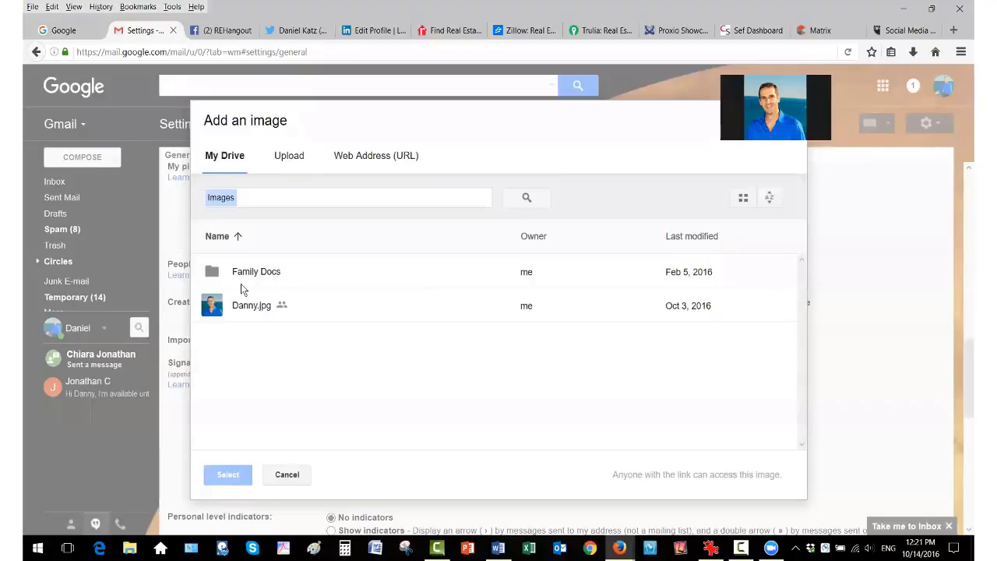
click(233, 305)
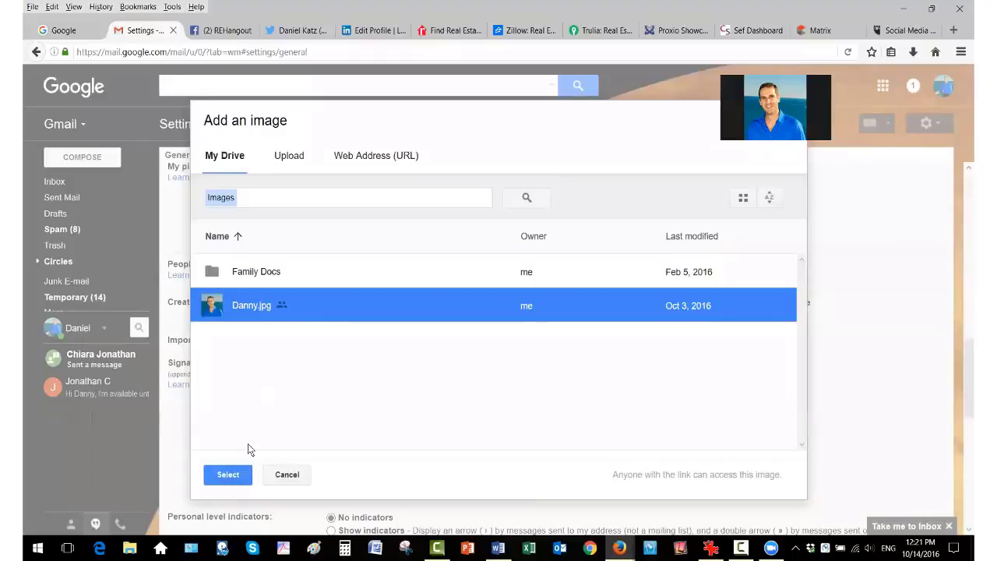
click(234, 475)
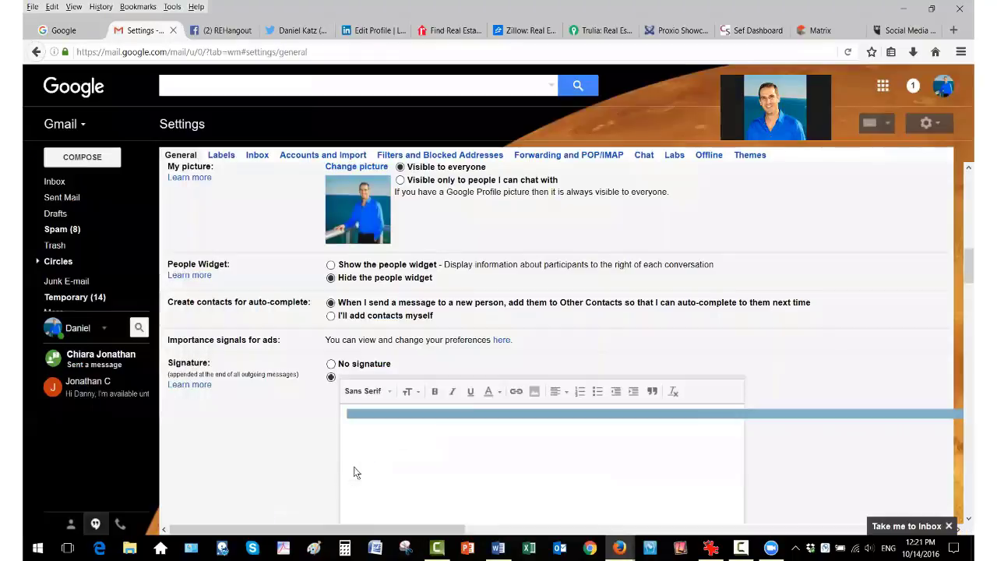
click(369, 448)
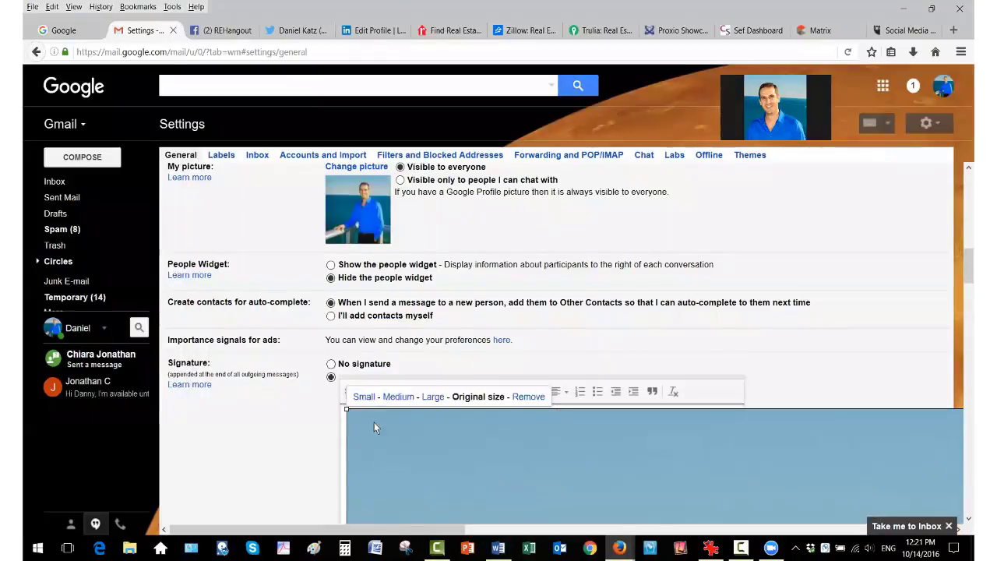
click(363, 397)
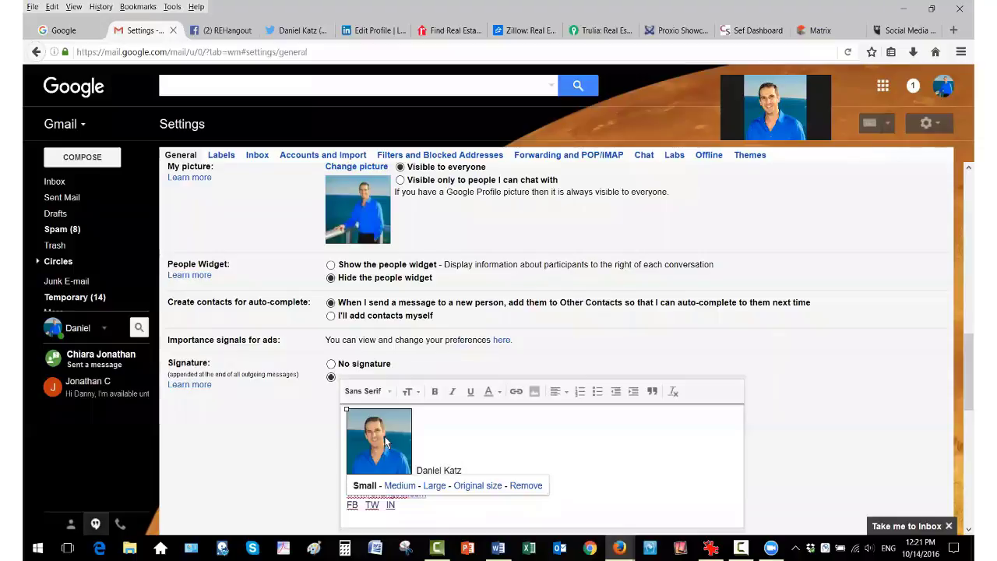
click(388, 443)
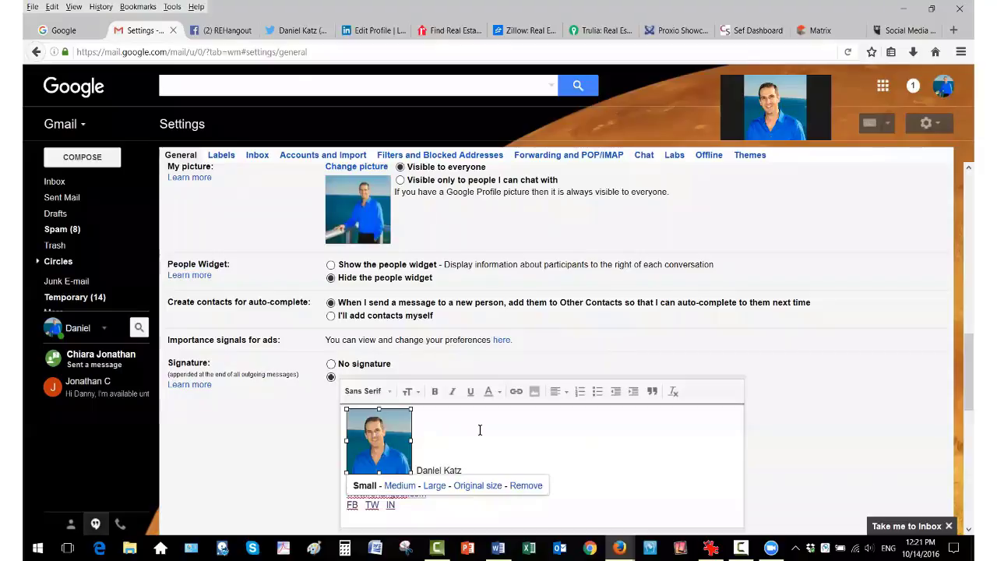
click(516, 392)
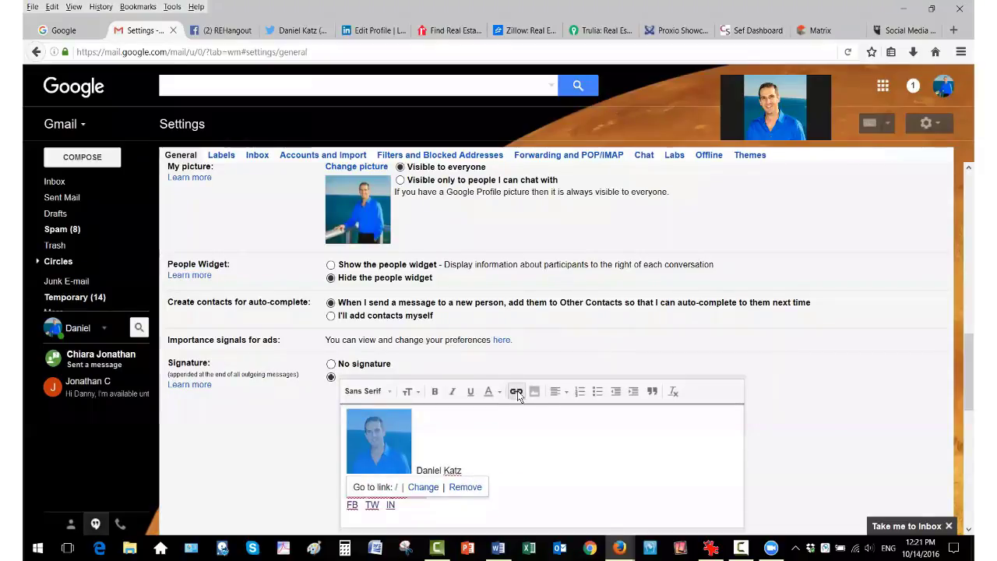
click(431, 489)
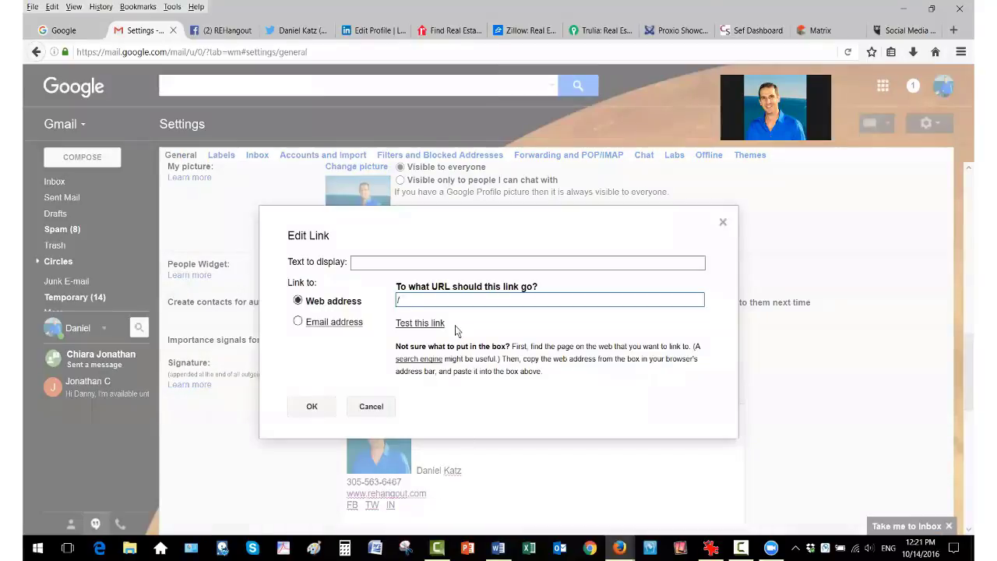
key(BackSpace)
text(www.rehangout.com)
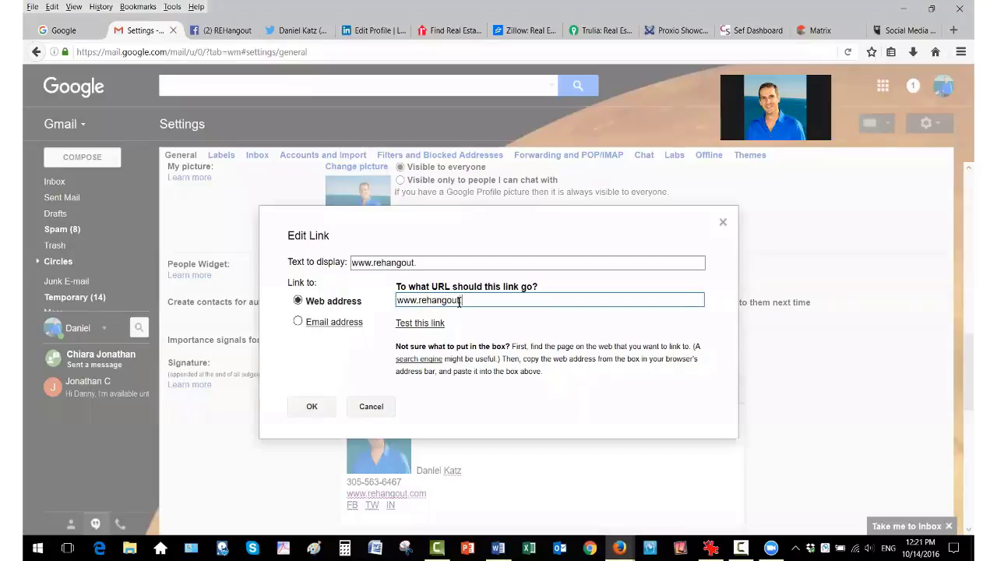
click(327, 410)
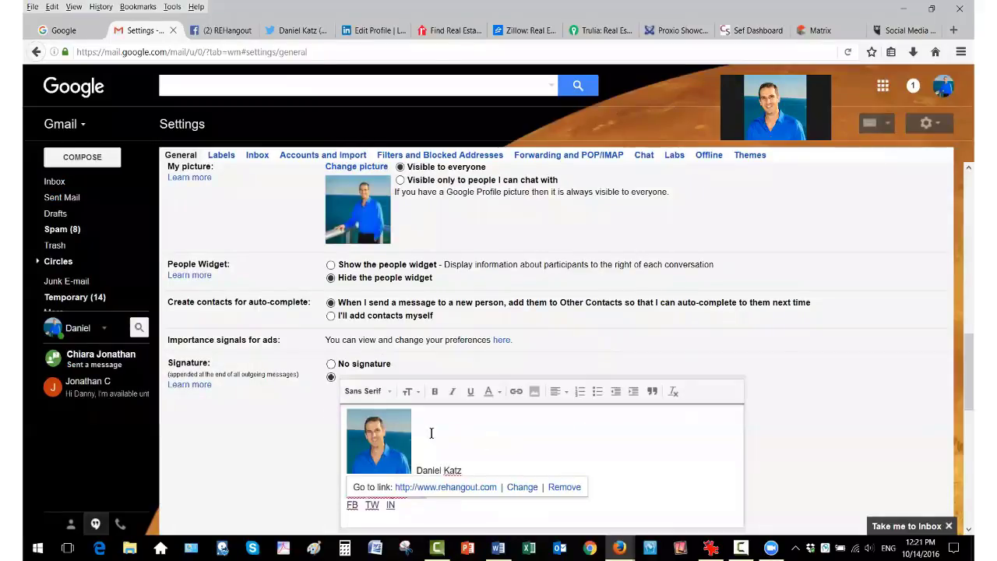